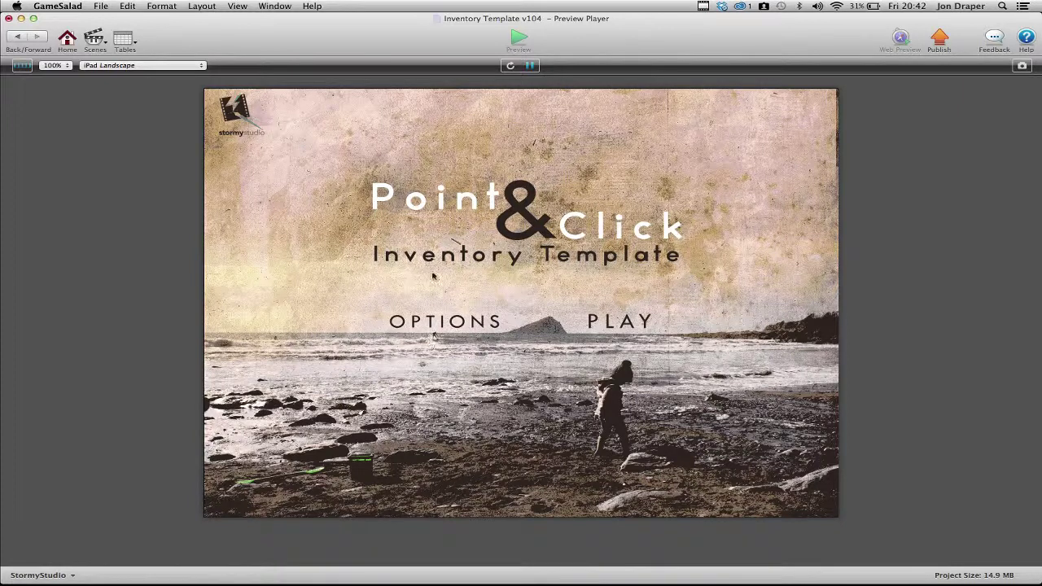
Leave the preview and browse the project's Actors, then its Tables list
{"action": "left_click", "coordinate": [67, 39]}
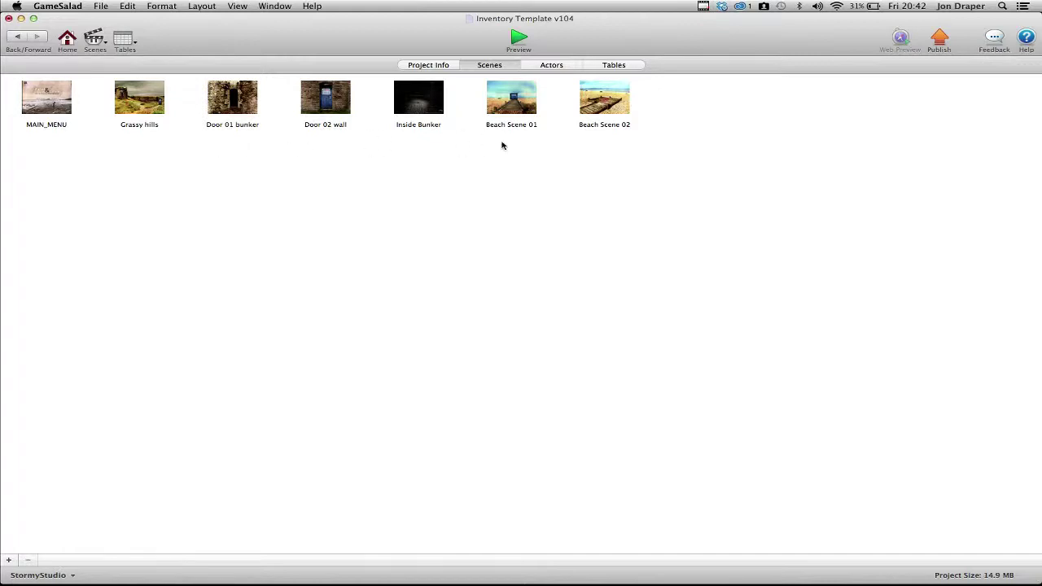
{"action": "left_click", "coordinate": [547, 65]}
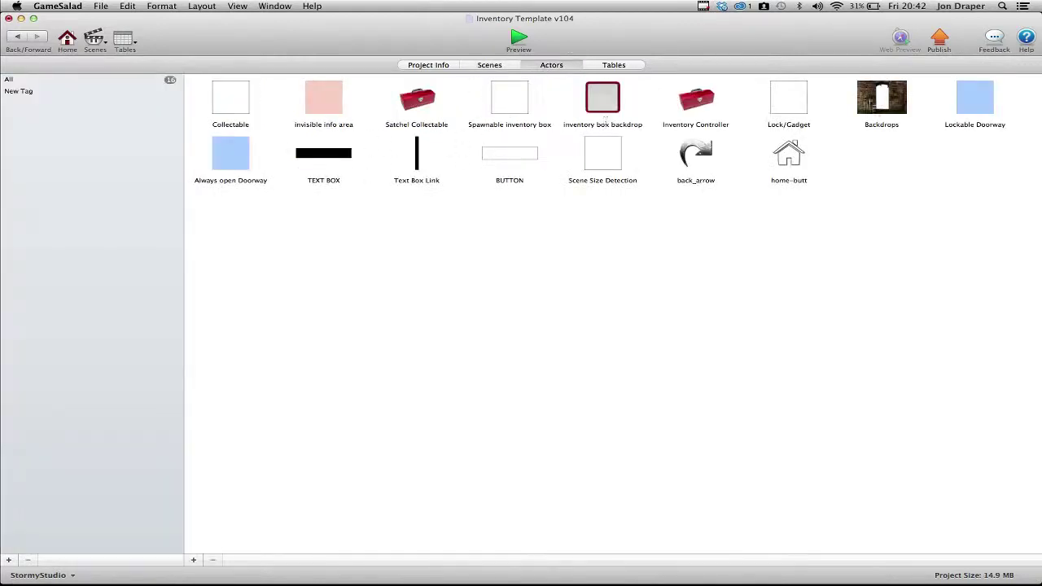
{"action": "left_click", "coordinate": [624, 64]}
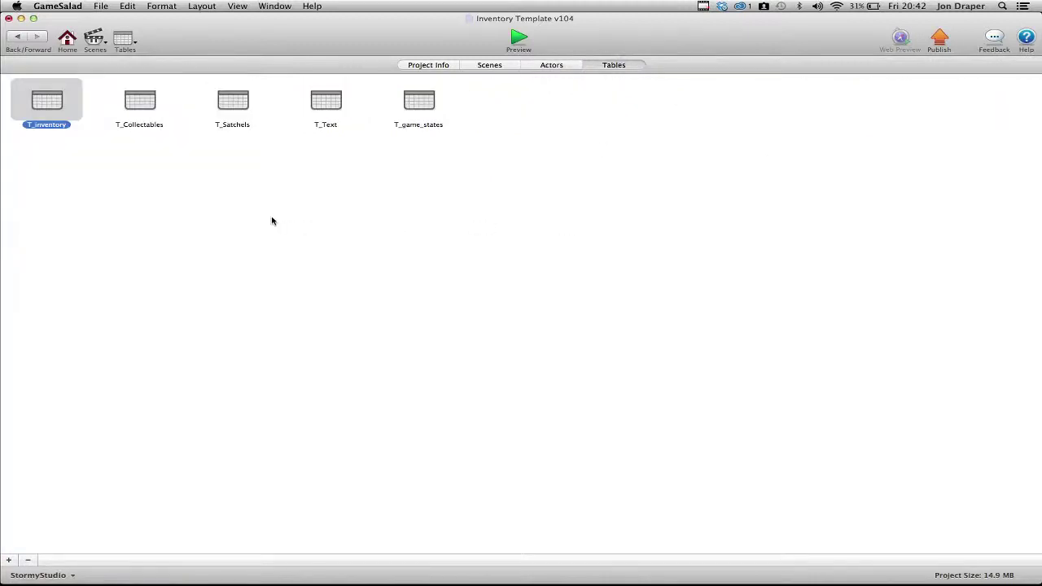
Inspect the T_inventory table, then return to the table list with nothing selected
{"action": "double_click", "coordinate": [48, 102]}
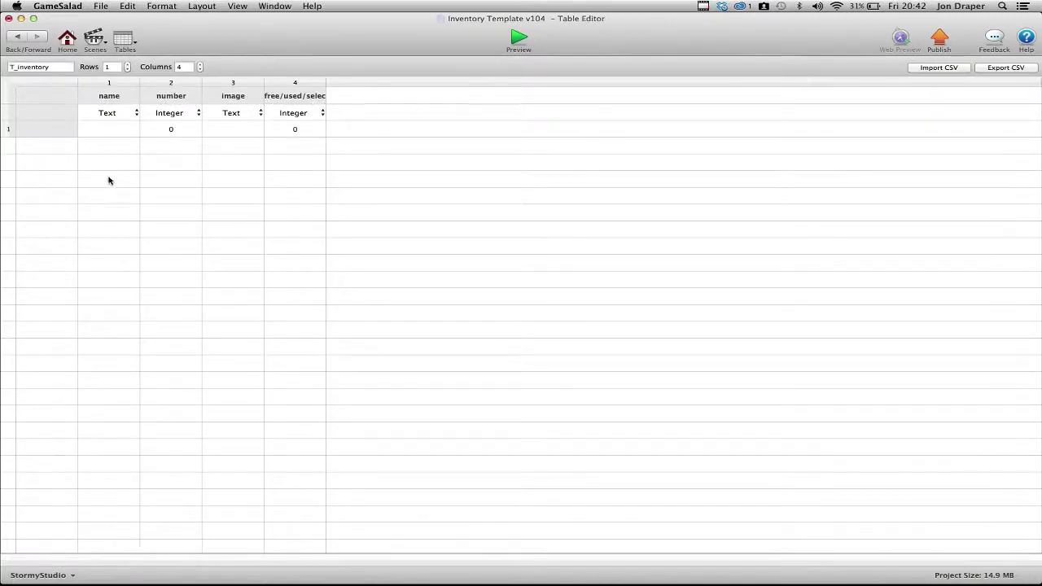
{"action": "left_click", "coordinate": [15, 38]}
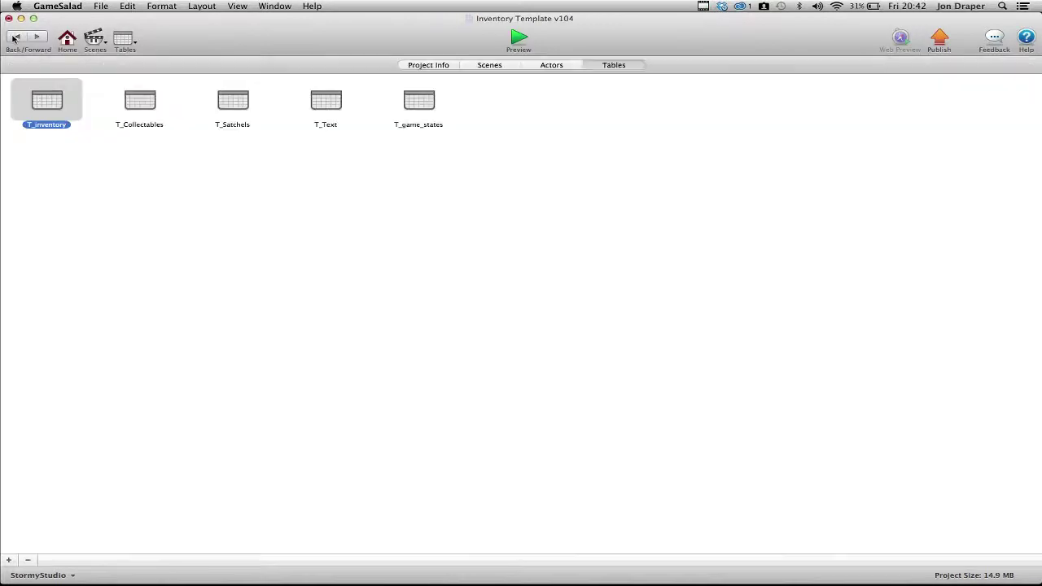
{"action": "left_click", "coordinate": [127, 136]}
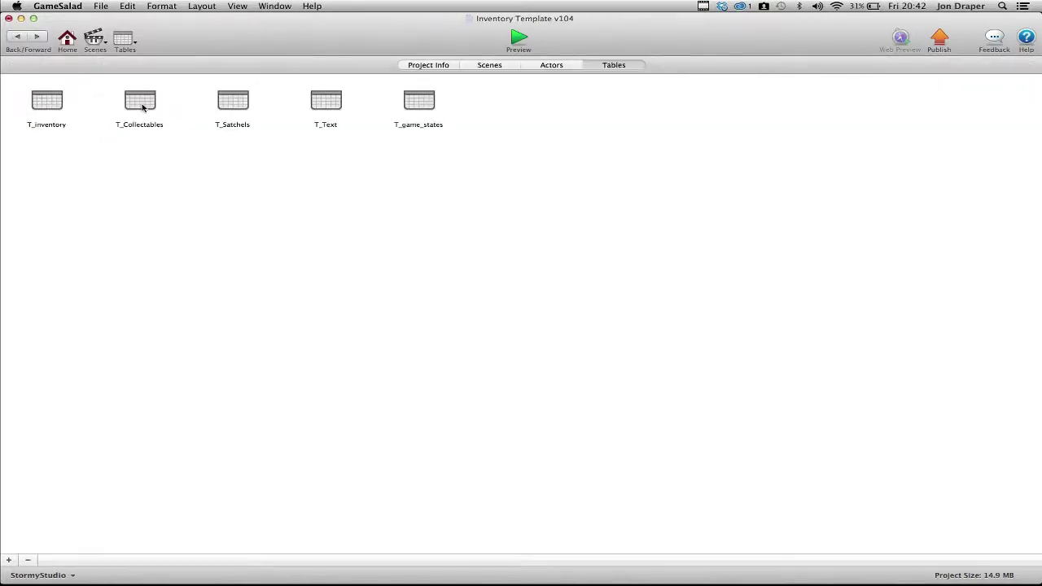
{"action": "double_click", "coordinate": [141, 104]}
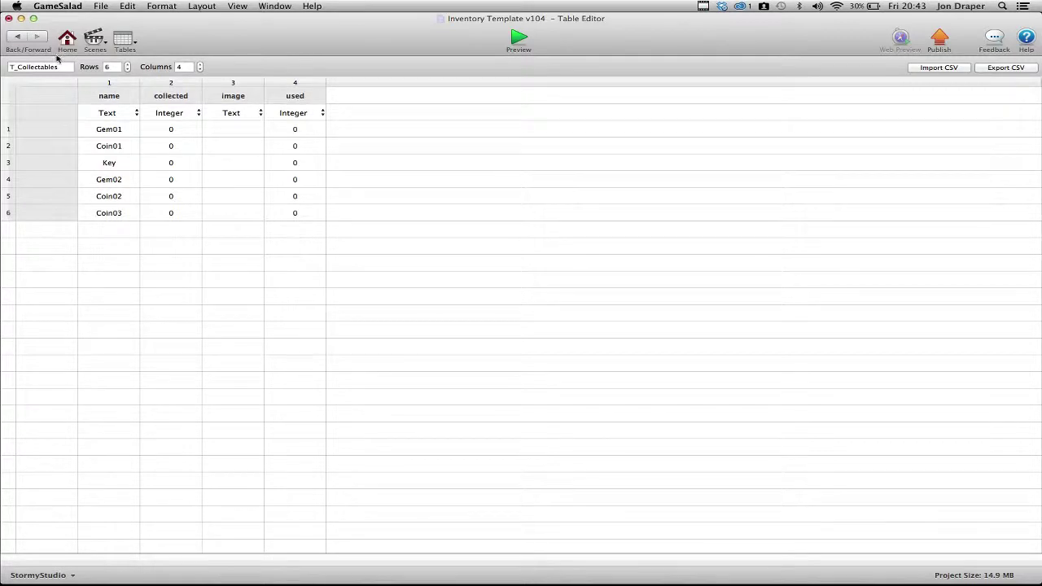
{"action": "left_click", "coordinate": [18, 37]}
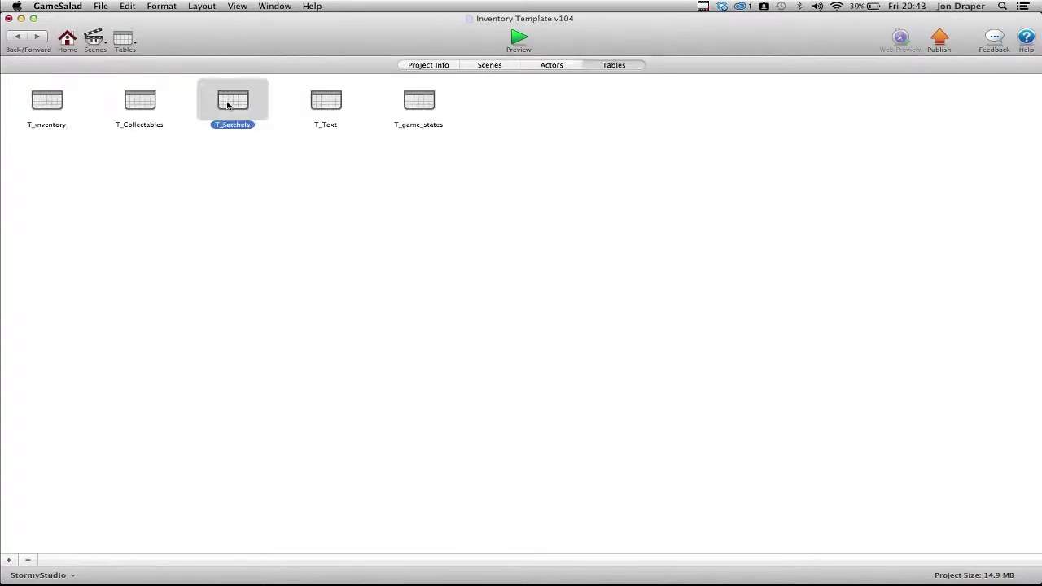
{"action": "double_click", "coordinate": [233, 104]}
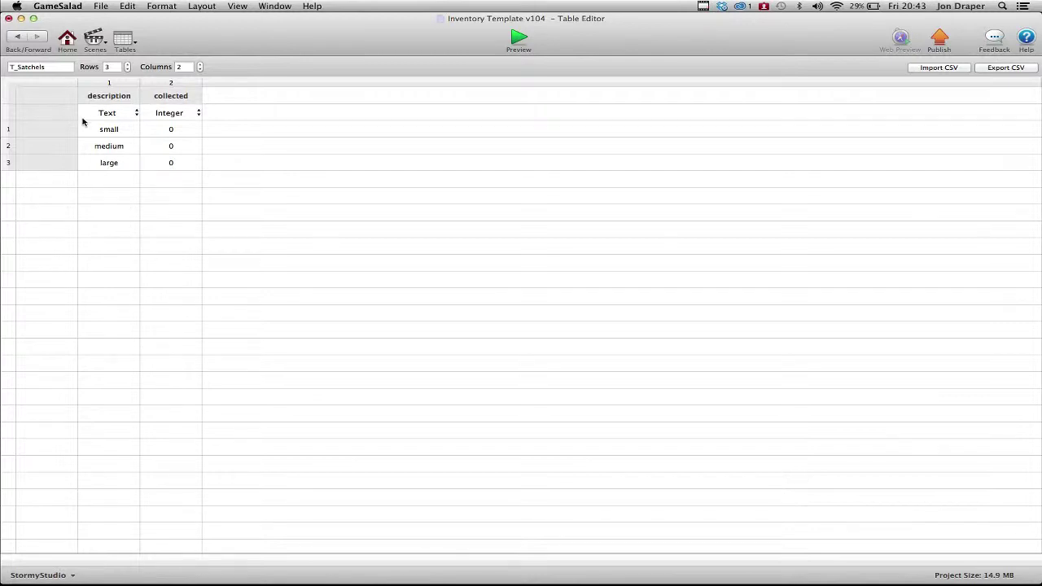
{"action": "left_click", "coordinate": [18, 38]}
{"action": "left_click", "coordinate": [325, 145]}
Open the T_Text table and widen its Text column so full messages show
{"action": "left_click", "coordinate": [329, 115]}
{"action": "double_click", "coordinate": [329, 116]}
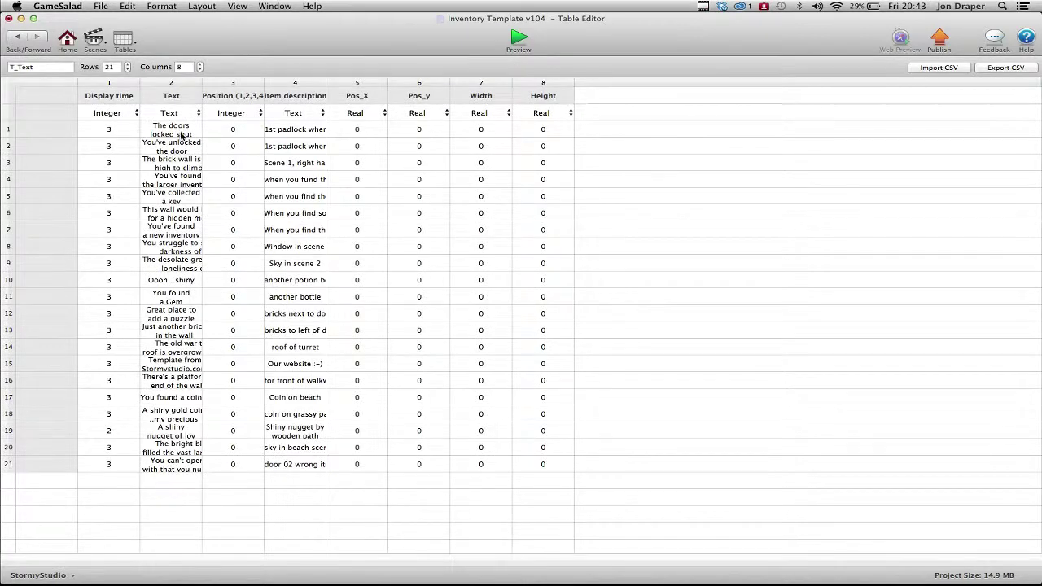
{"action": "left_click_drag", "start_coordinate": [202, 78], "coordinate": [331, 93]}
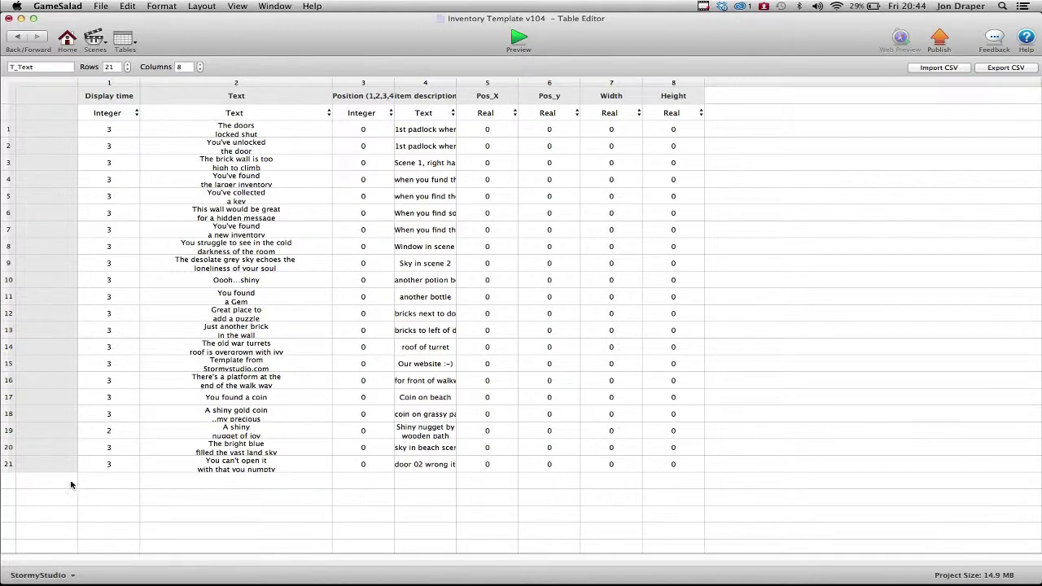
Add row 22 to T_Text and enter its display time
{"action": "left_click", "coordinate": [128, 65]}
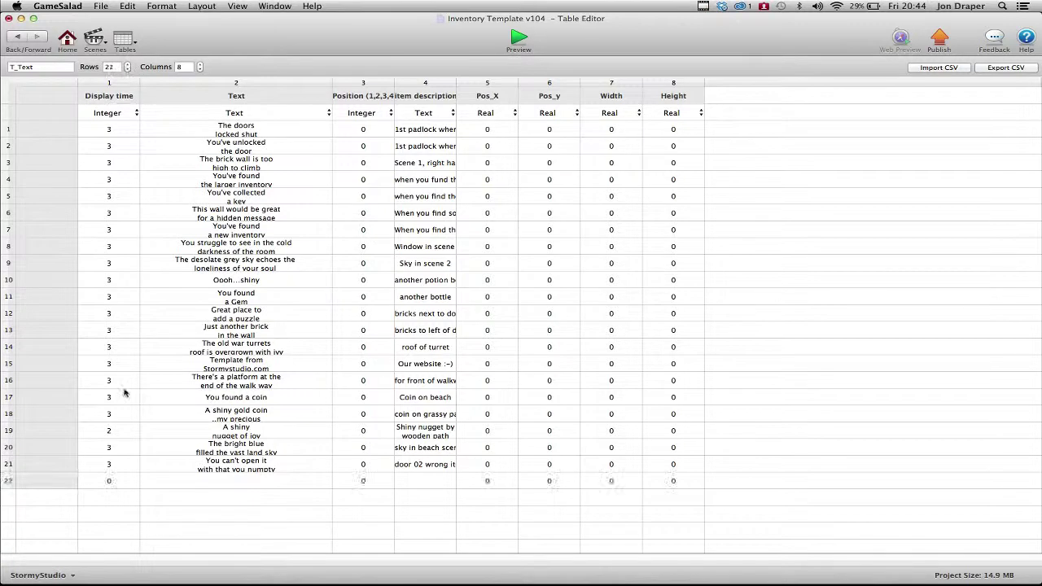
{"action": "double_click", "coordinate": [112, 482]}
{"action": "type", "text": "33"}
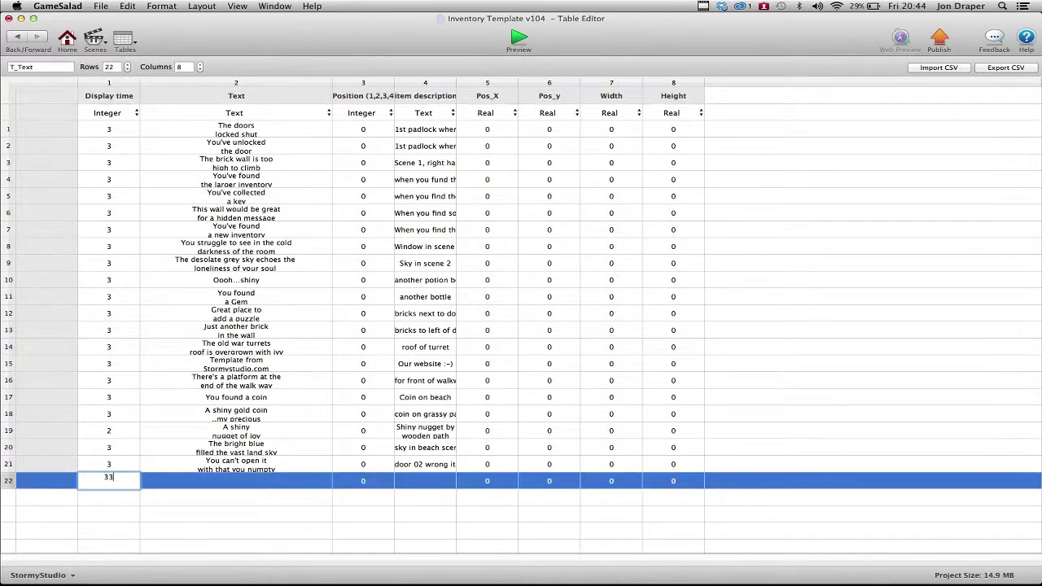
{"action": "key", "text": "Tab"}
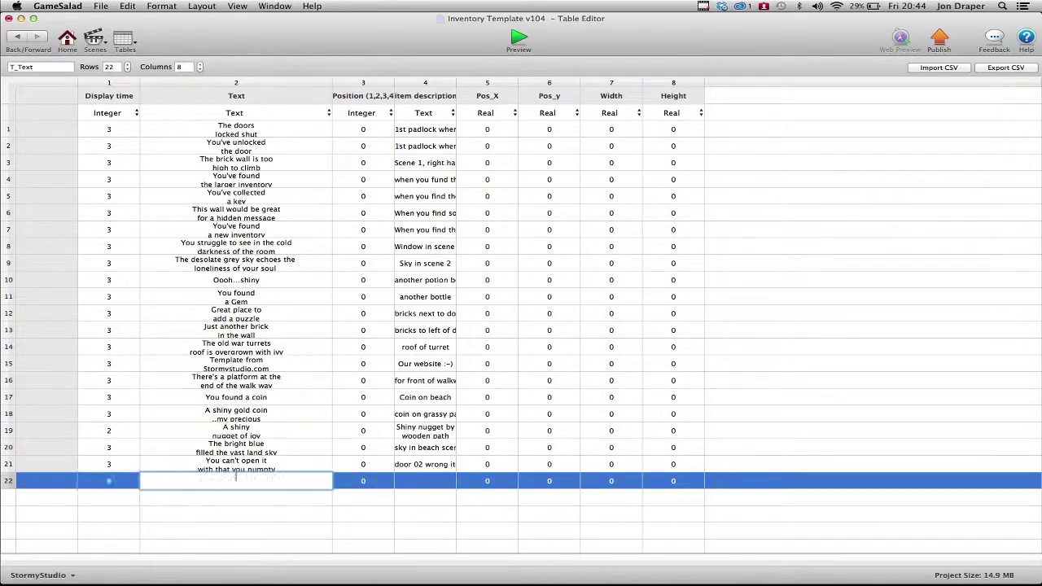
Enter row 22's message as 'Oohh!! that looks interesting' on two lines, fixing typos
{"action": "type", "text": "OOhh that looks"}
{"action": "key", "text": "alt+Return"}
{"action": "type", "text": "intersting"}
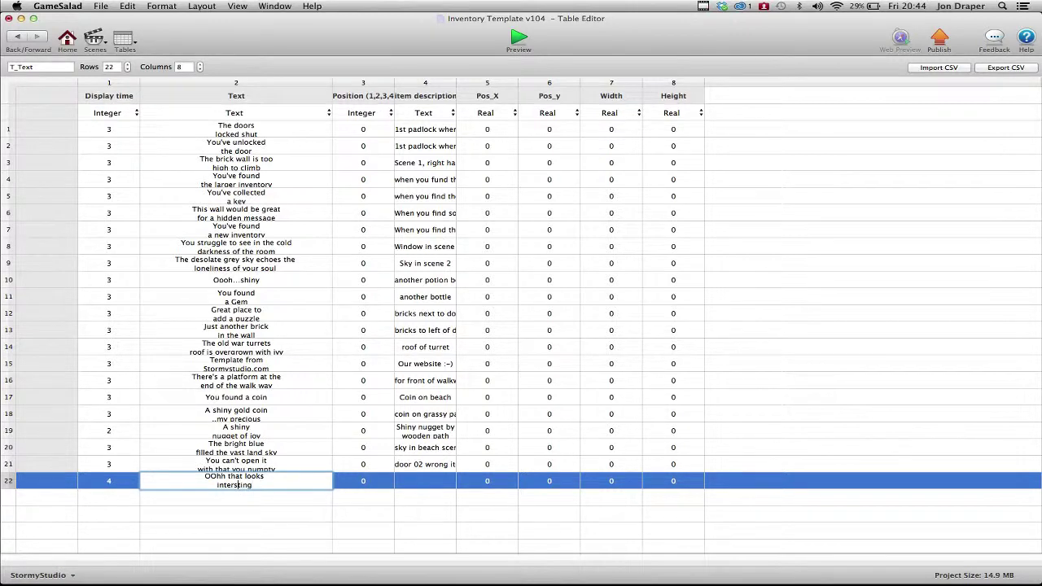
{"action": "key", "text": "BackSpace"}
{"action": "type", "text": "est"}
{"action": "key", "text": "End"}
{"action": "left_click", "coordinate": [204, 477]}
{"action": "key", "text": "Right"}
{"action": "key", "text": "Delete"}
{"action": "type", "text": "ohh"}
{"action": "type", "text": "!!"}
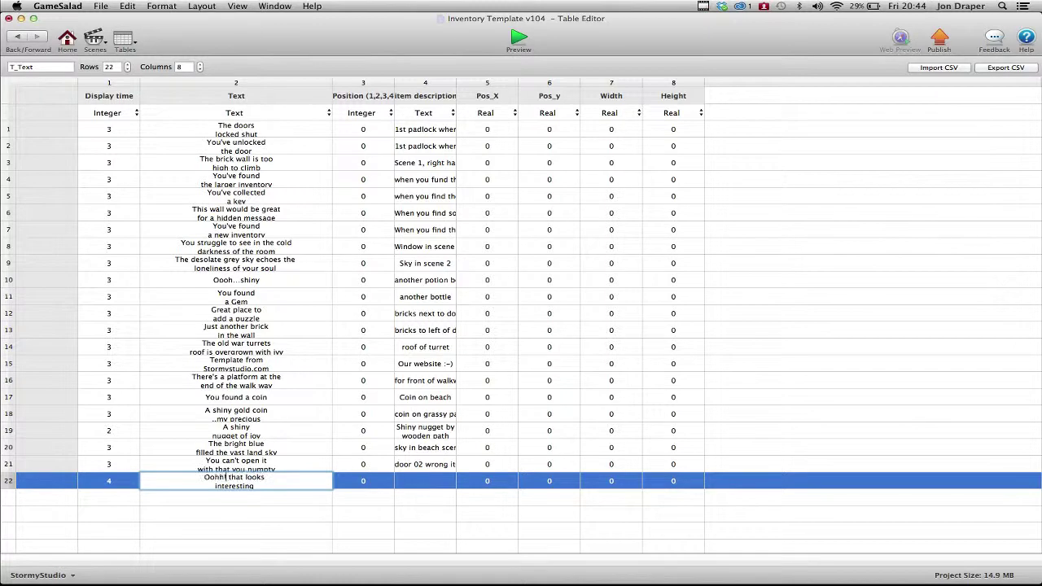
{"action": "left_click", "coordinate": [216, 513]}
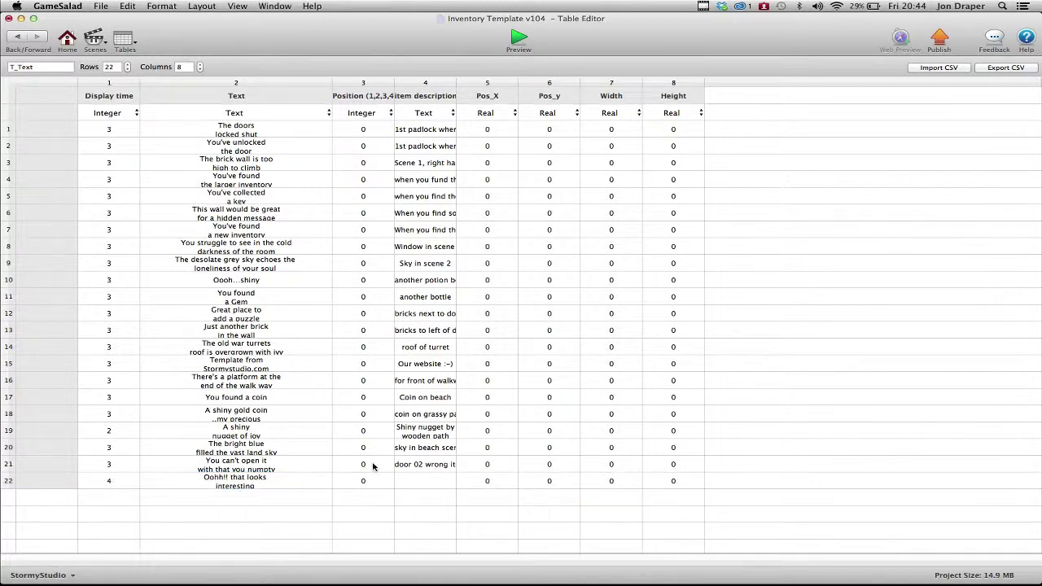
Set row 22's item description to 'interesting box'
{"action": "double_click", "coordinate": [419, 481]}
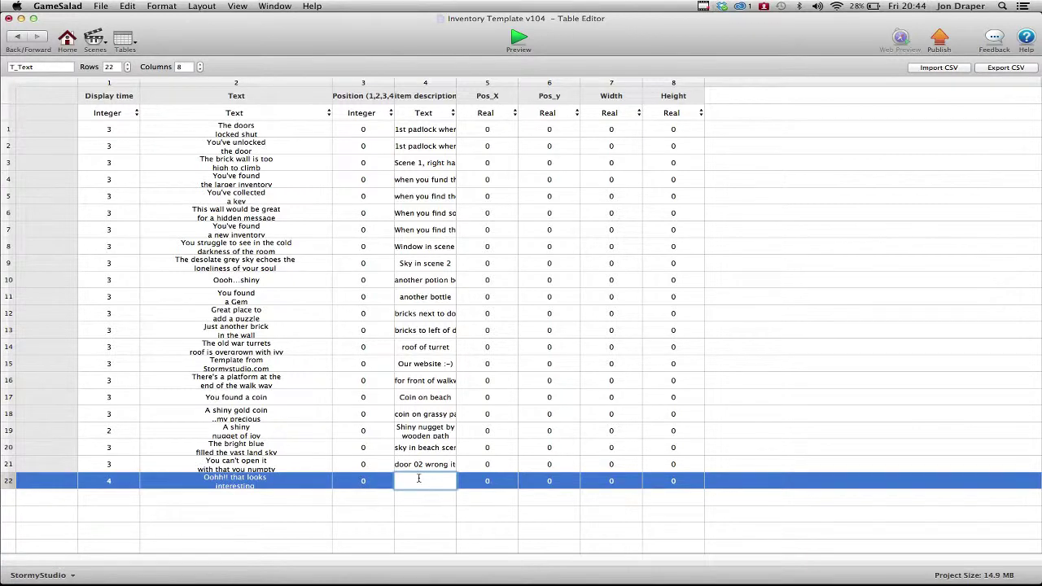
{"action": "type", "text": "inteestingr"}
{"action": "key", "text": "Return"}
{"action": "left_click", "coordinate": [479, 503]}
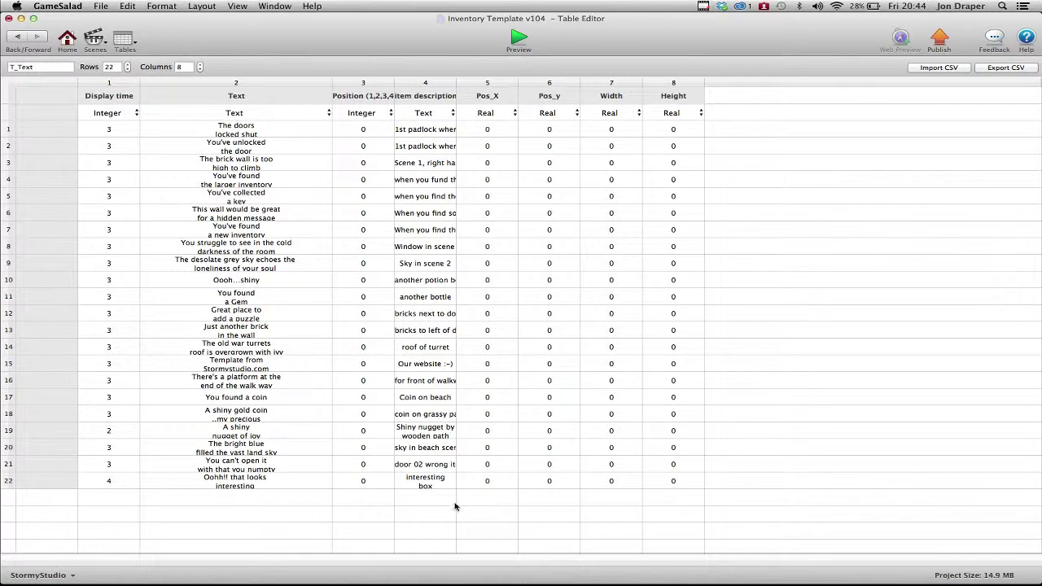
Open the T_game_states table and widen its name/description and state columns
{"action": "left_click", "coordinate": [17, 37]}
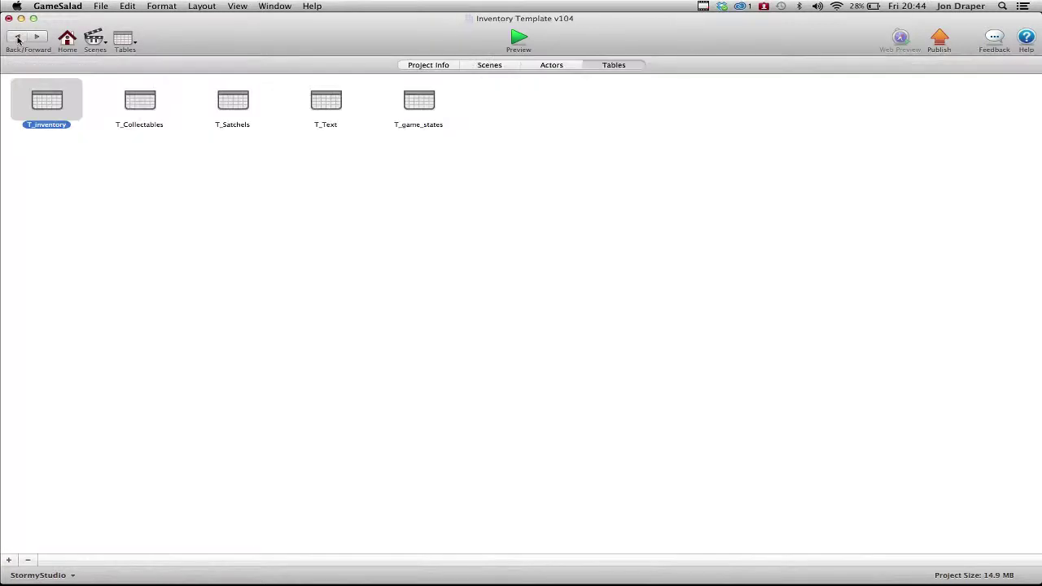
{"action": "double_click", "coordinate": [433, 104]}
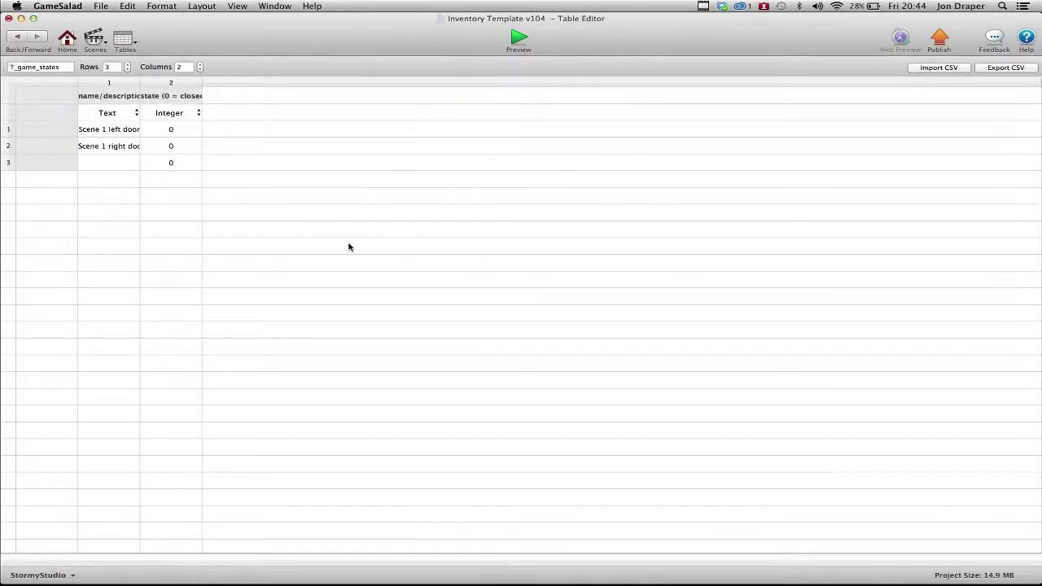
{"action": "left_click", "coordinate": [139, 83]}
{"action": "left_click_drag", "start_coordinate": [141, 83], "coordinate": [204, 84]}
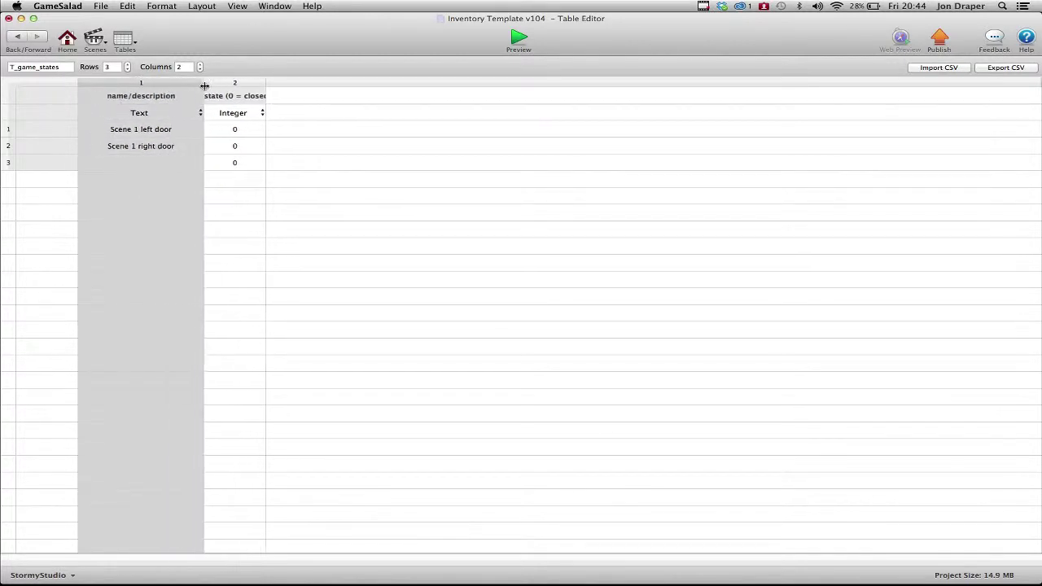
{"action": "left_click", "coordinate": [159, 220]}
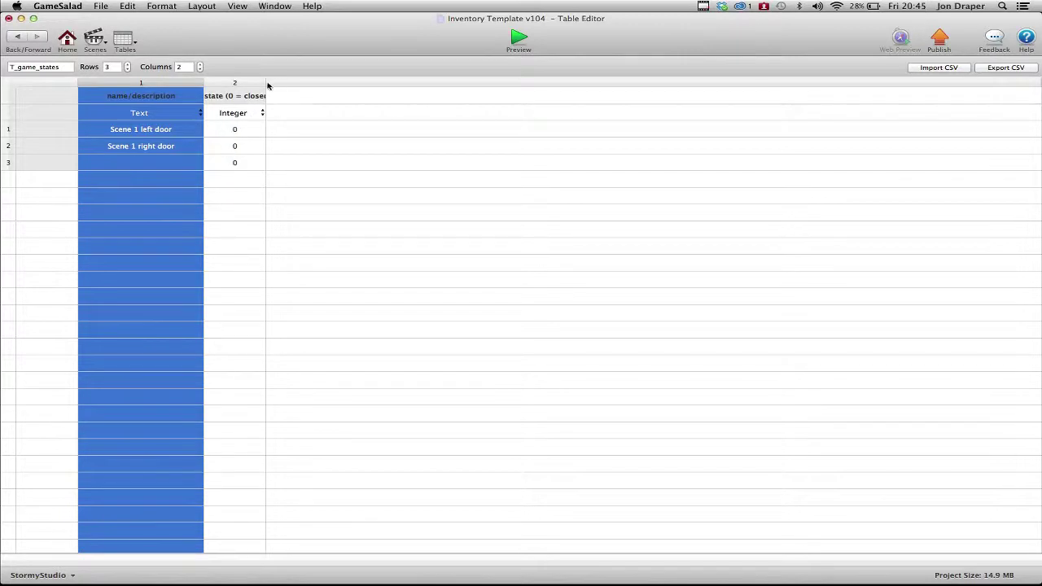
{"action": "left_click_drag", "start_coordinate": [266, 84], "coordinate": [558, 93]}
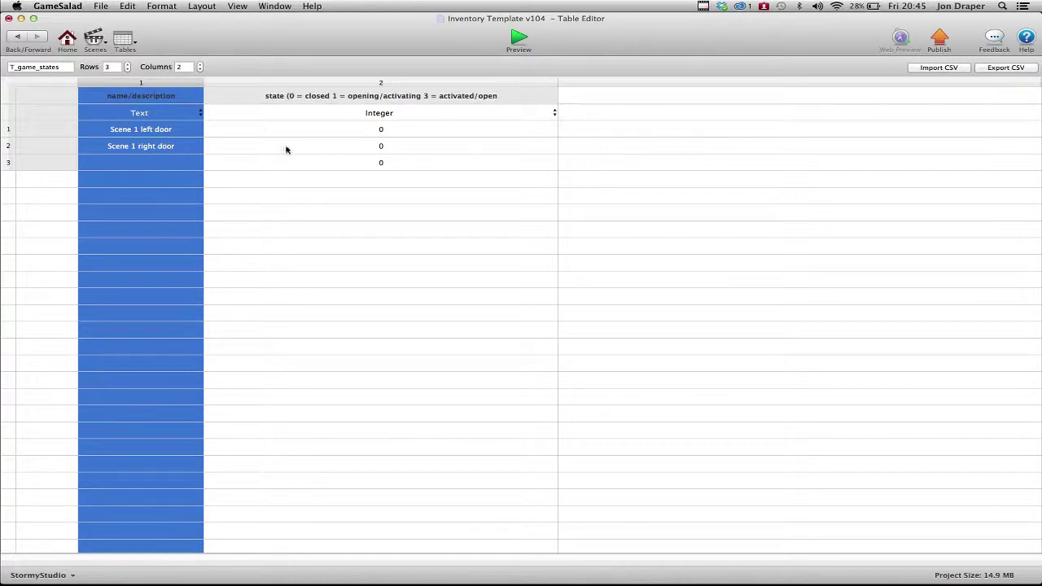
Compare the left and right door rows, both 0, then return to the tables overview
{"action": "left_click", "coordinate": [340, 136]}
{"action": "left_click", "coordinate": [342, 147]}
{"action": "left_click", "coordinate": [366, 130]}
{"action": "left_click", "coordinate": [366, 143]}
{"action": "left_click", "coordinate": [350, 132]}
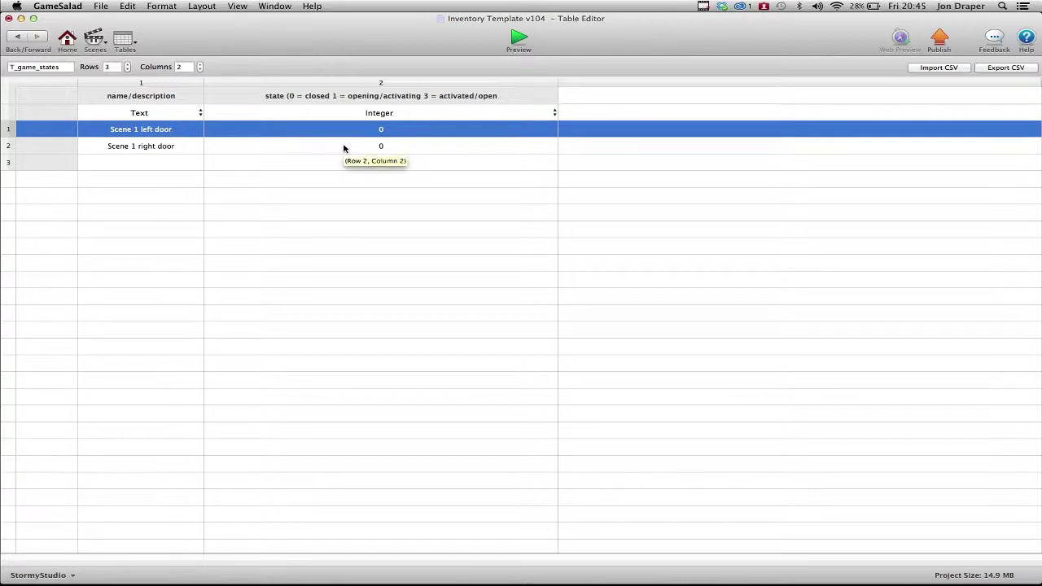
{"action": "left_click", "coordinate": [145, 163]}
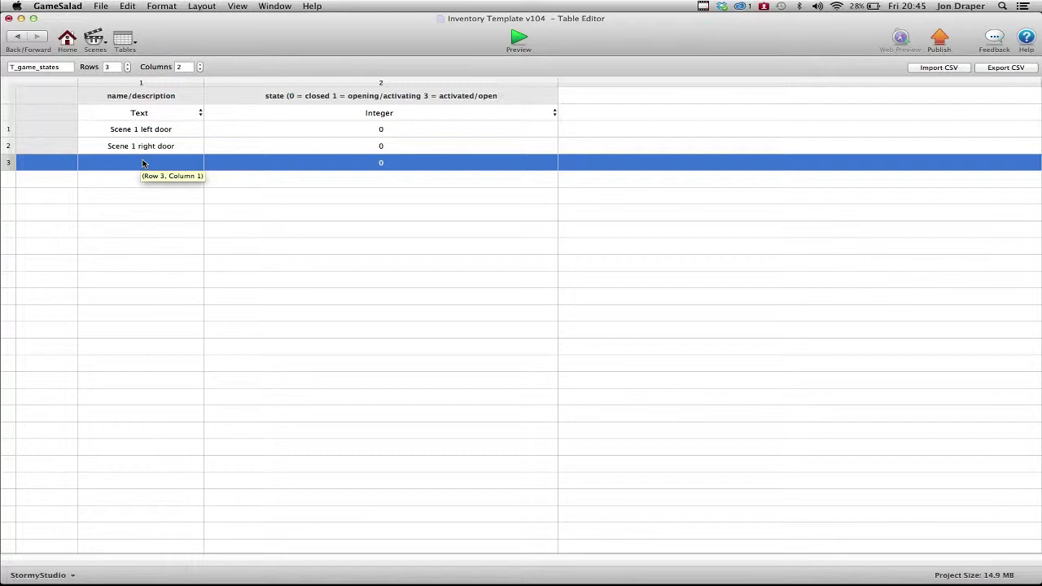
{"action": "left_click", "coordinate": [67, 42]}
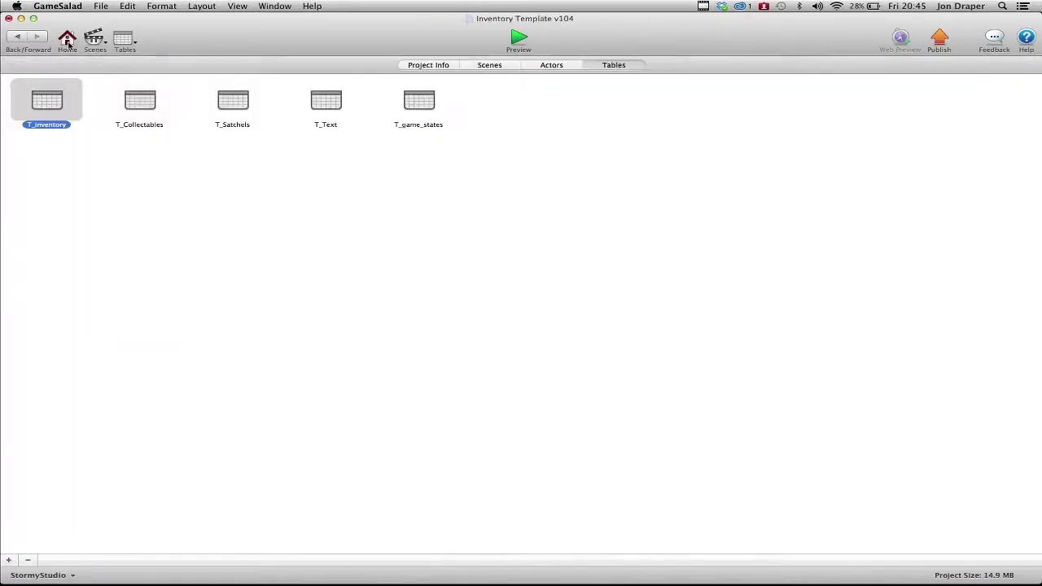
Open the MAIN_MENU scene and nudge its two menu buttons slightly
{"action": "left_click", "coordinate": [96, 40]}
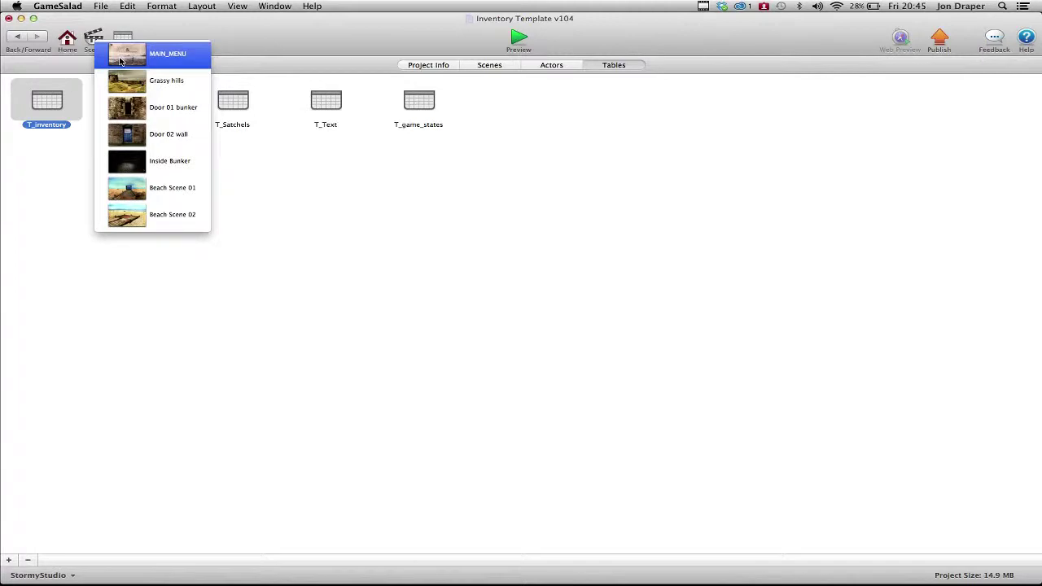
{"action": "left_click", "coordinate": [122, 60]}
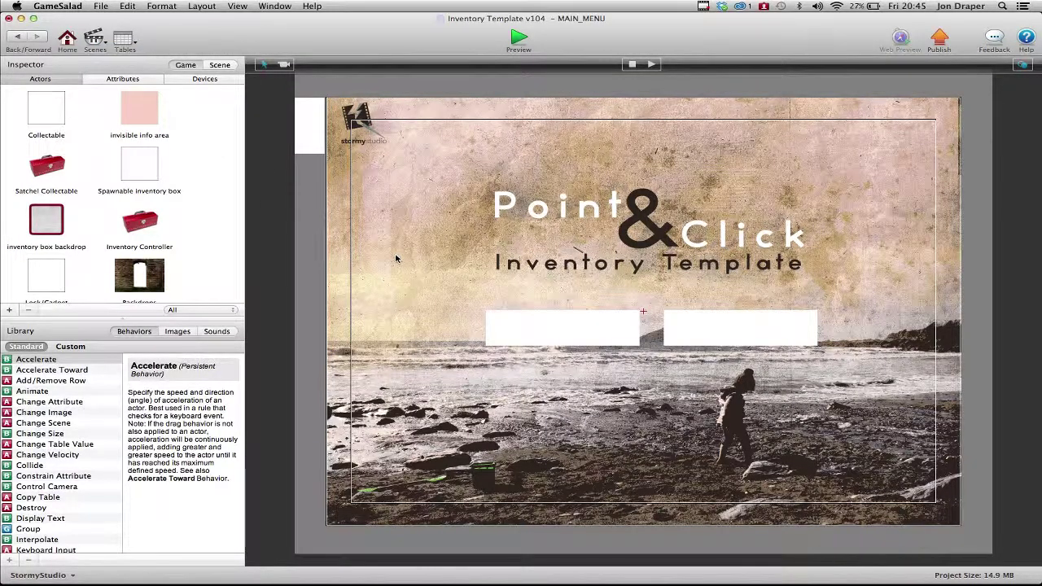
{"action": "left_click", "coordinate": [541, 337]}
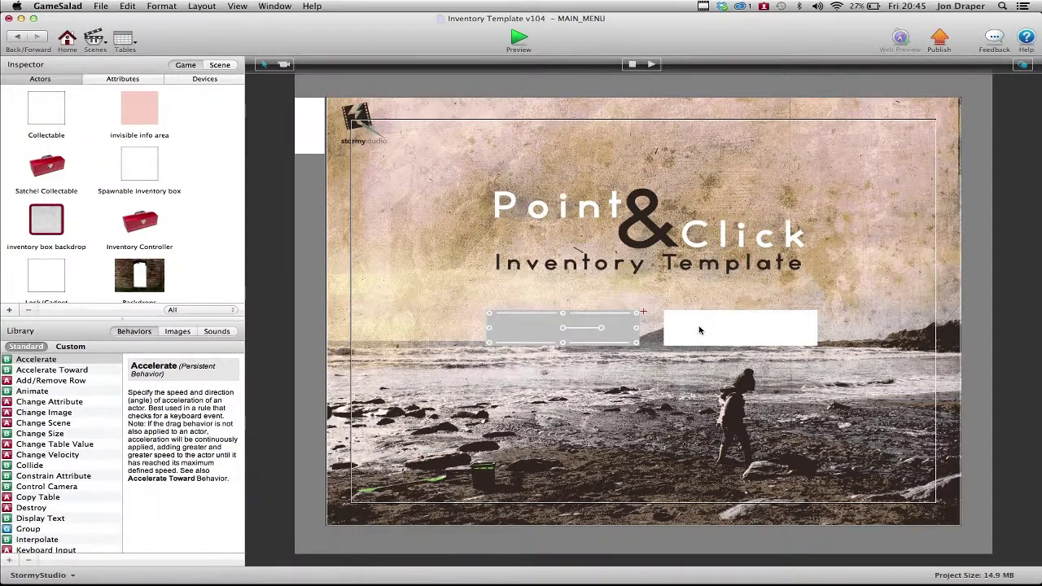
{"action": "mouse_move", "coordinate": [699, 330]}
{"action": "left_mouse_down"}
{"action": "mouse_move", "coordinate": [721, 427]}
{"action": "mouse_move", "coordinate": [705, 333]}
{"action": "left_mouse_up"}
{"action": "mouse_move", "coordinate": [595, 328]}
{"action": "left_mouse_down"}
{"action": "mouse_move", "coordinate": [598, 405]}
{"action": "mouse_move", "coordinate": [599, 332]}
{"action": "left_mouse_up"}
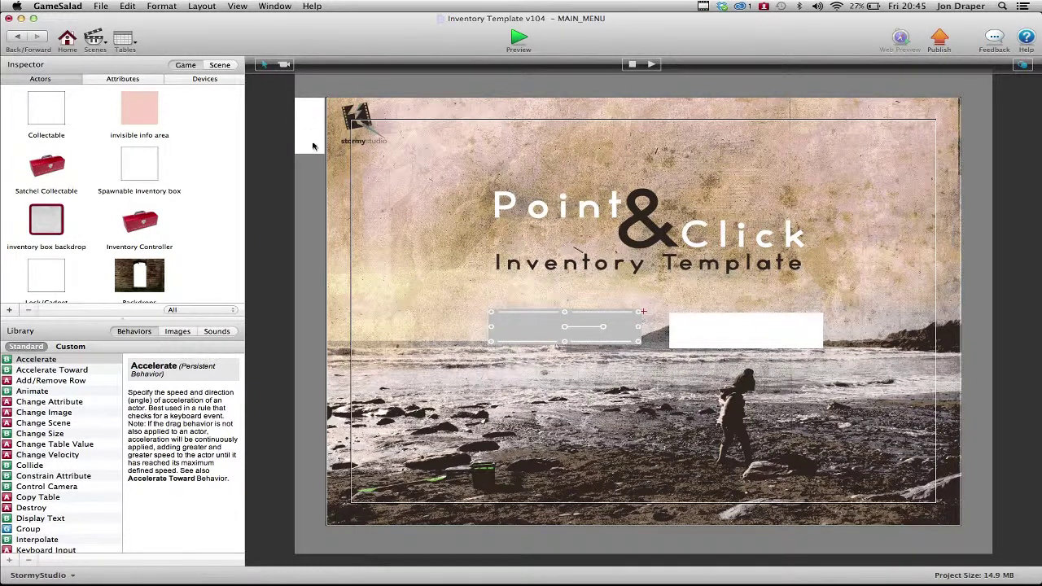
Inspect the hidden Scene Size Detection actor at the stage's top-left, then return to the scene
{"action": "double_click", "coordinate": [313, 145]}
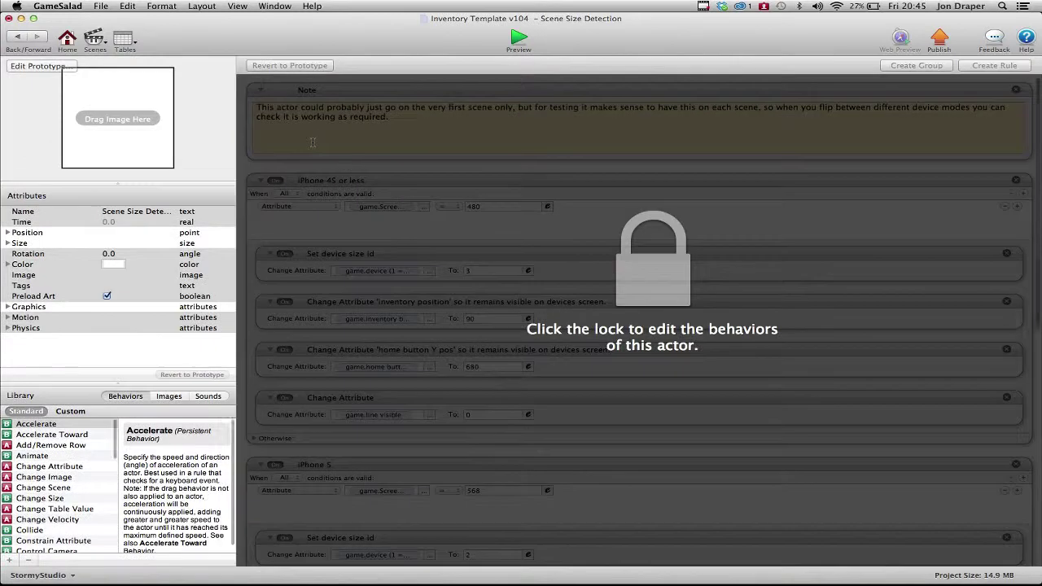
{"action": "scroll", "coordinate": [353, 253], "scroll_direction": "down", "scroll_amount": 10}
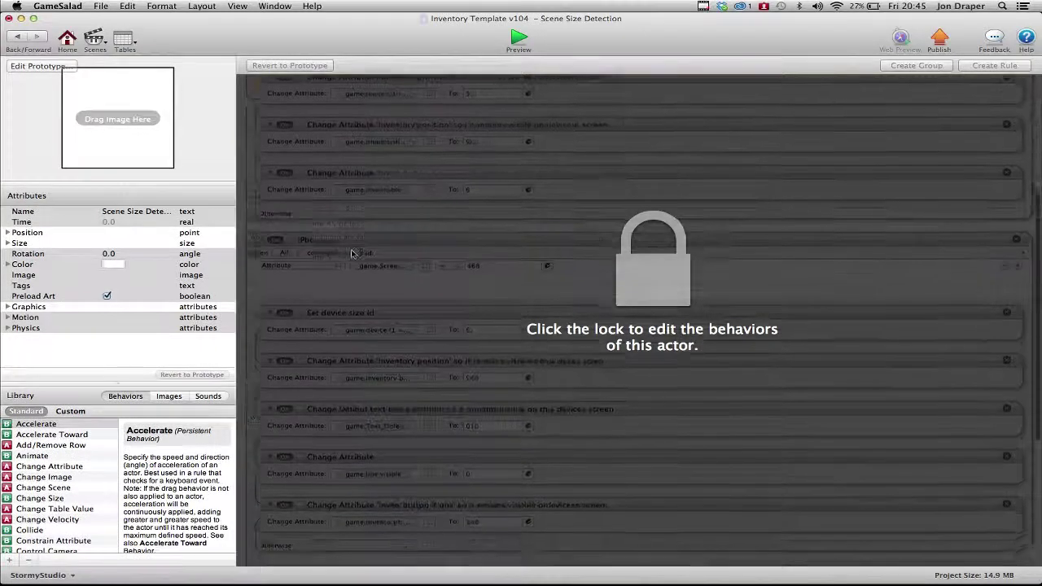
{"action": "scroll", "coordinate": [351, 253], "scroll_direction": "up", "scroll_amount": 10}
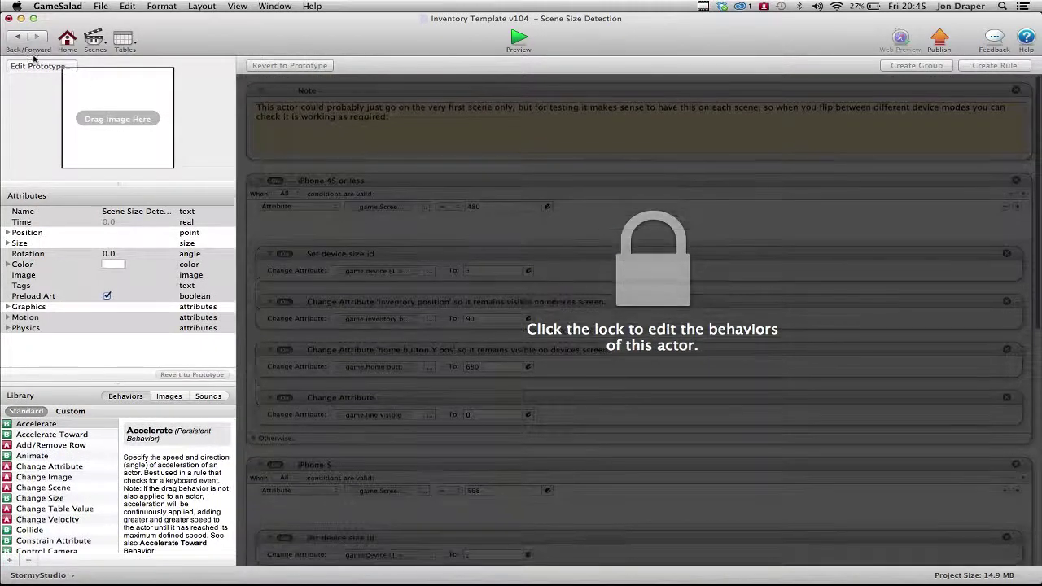
{"action": "left_click", "coordinate": [17, 36]}
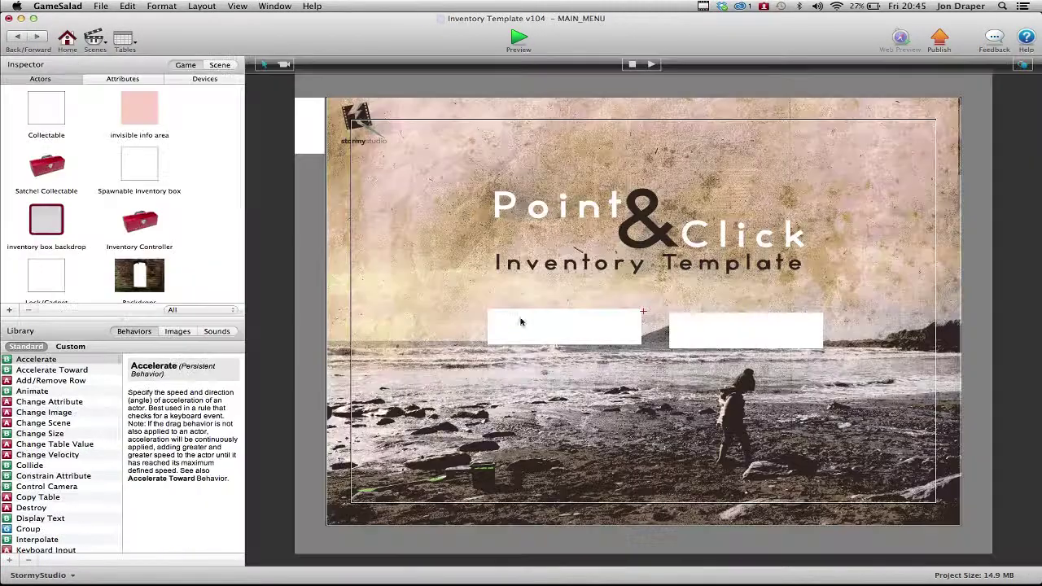
{"action": "left_click", "coordinate": [307, 139]}
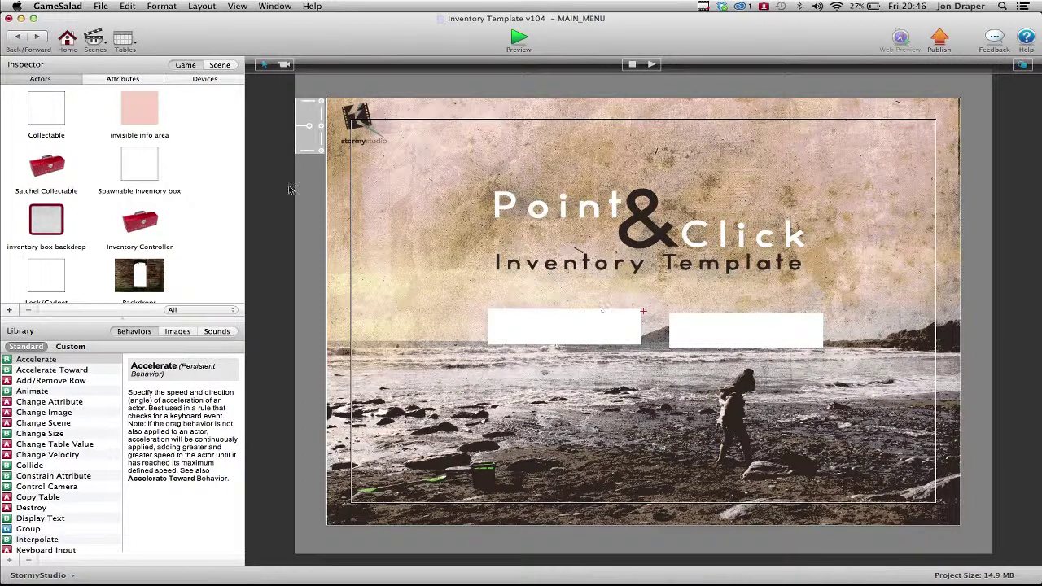
{"action": "left_click", "coordinate": [95, 45]}
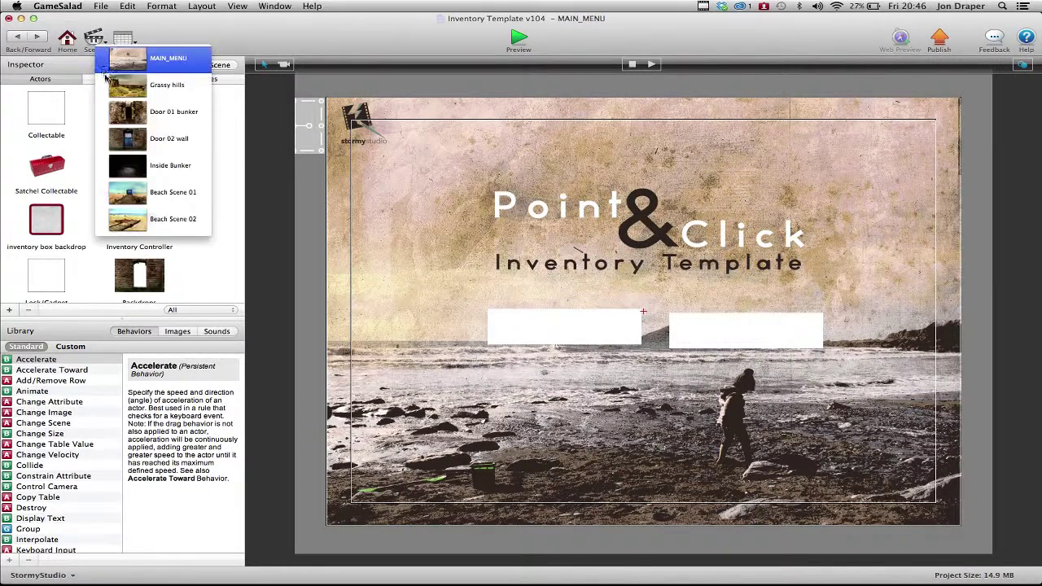
In Grassy hills, place an enlarged invisible info area actor at the stage's lower left
{"action": "left_click", "coordinate": [195, 84]}
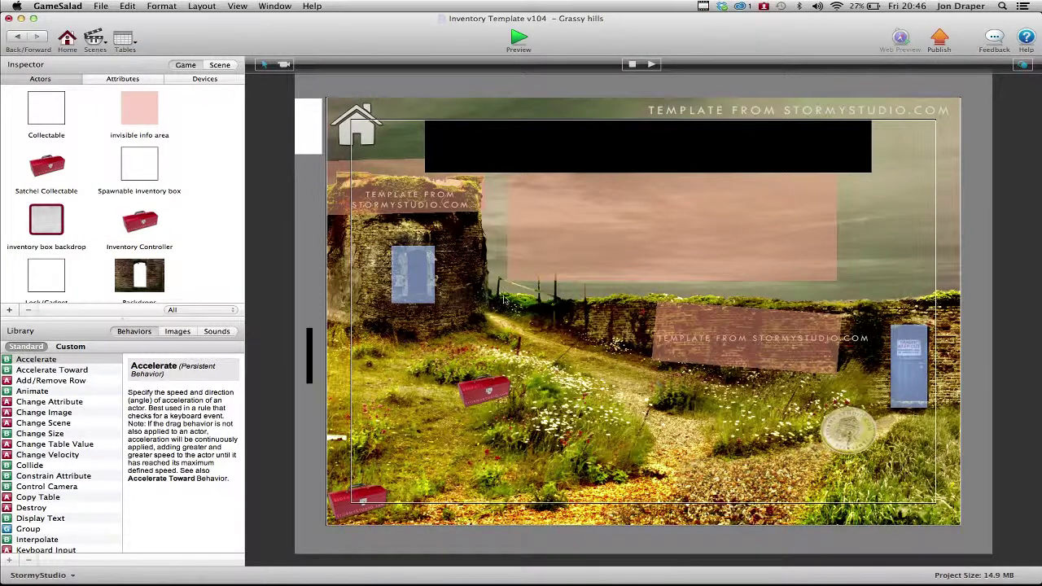
{"action": "left_click", "coordinate": [658, 246]}
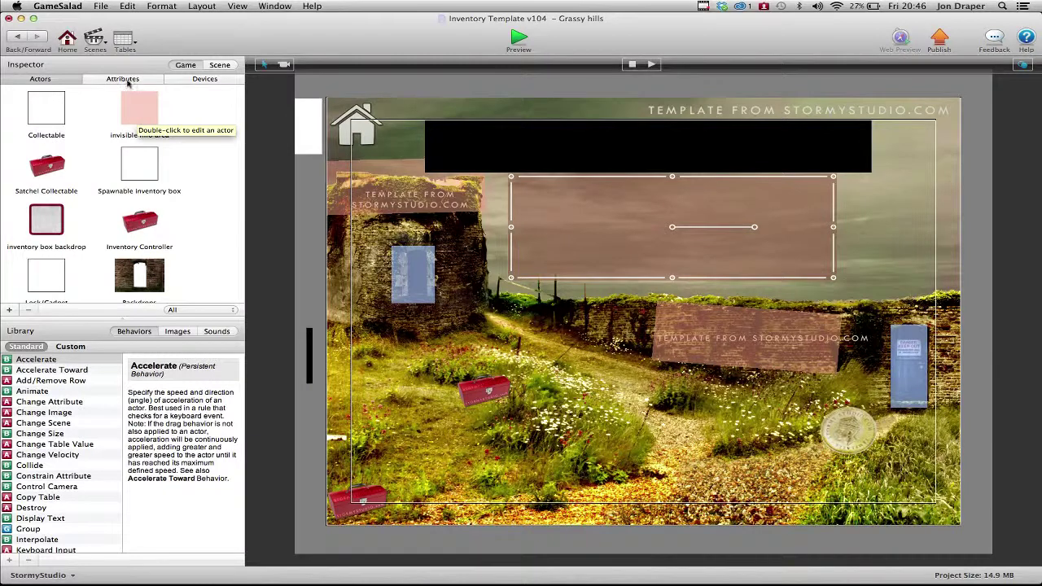
{"action": "left_click", "coordinate": [140, 121]}
{"action": "left_click_drag", "start_coordinate": [538, 310], "coordinate": [401, 444]}
Set the new info area's text message to 22 and Custom Text Box to 0, then preview
{"action": "double_click", "coordinate": [399, 440]}
{"action": "scroll", "coordinate": [223, 252], "scroll_direction": "down", "scroll_amount": 3}
{"action": "scroll", "coordinate": [223, 252], "scroll_direction": "up", "scroll_amount": 3}
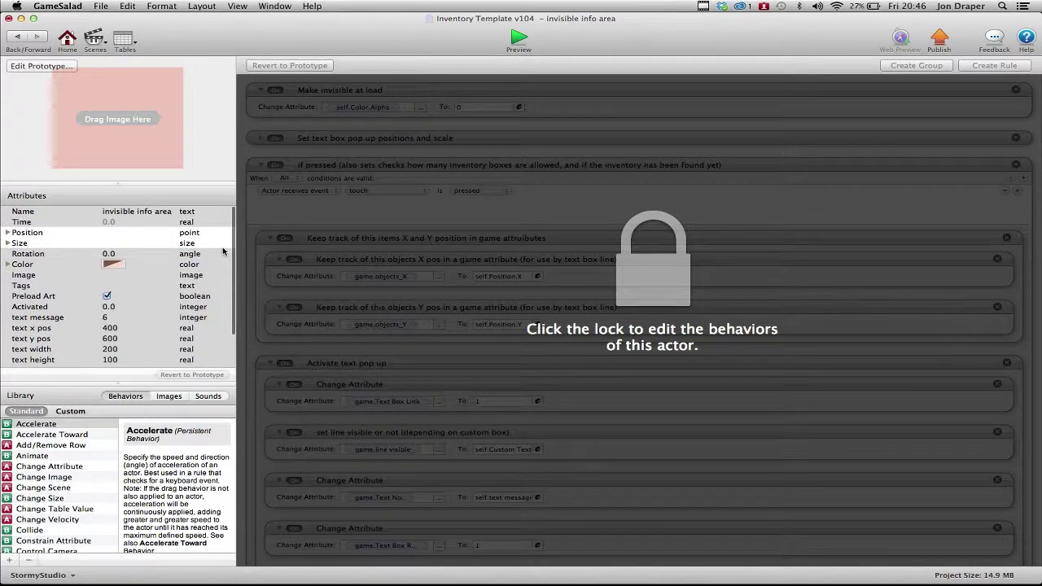
{"action": "scroll", "coordinate": [158, 265], "scroll_direction": "down", "scroll_amount": 3}
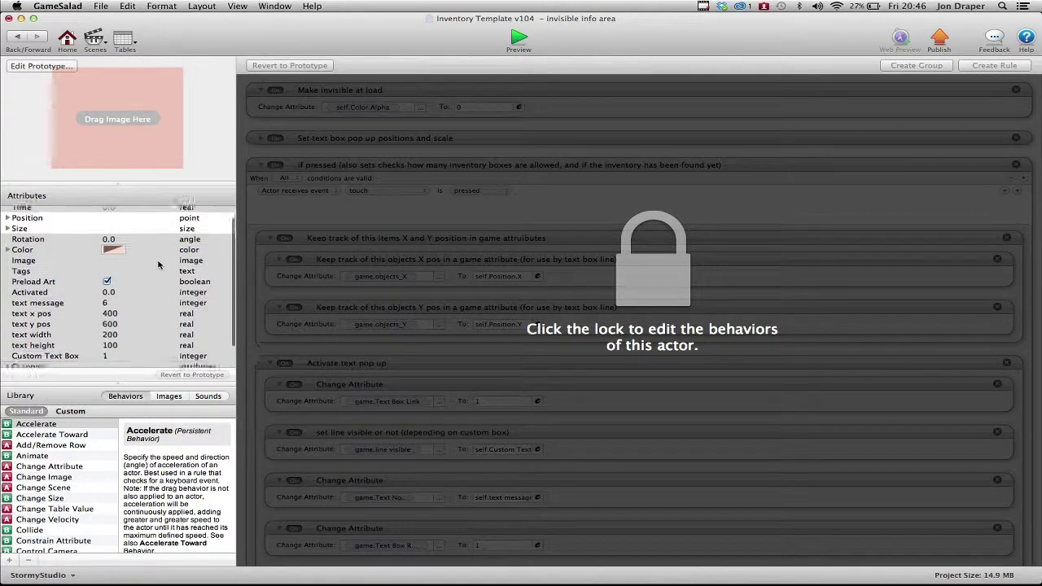
{"action": "left_click", "coordinate": [105, 286]}
{"action": "type", "text": "22"}
{"action": "key", "text": "Tab"}
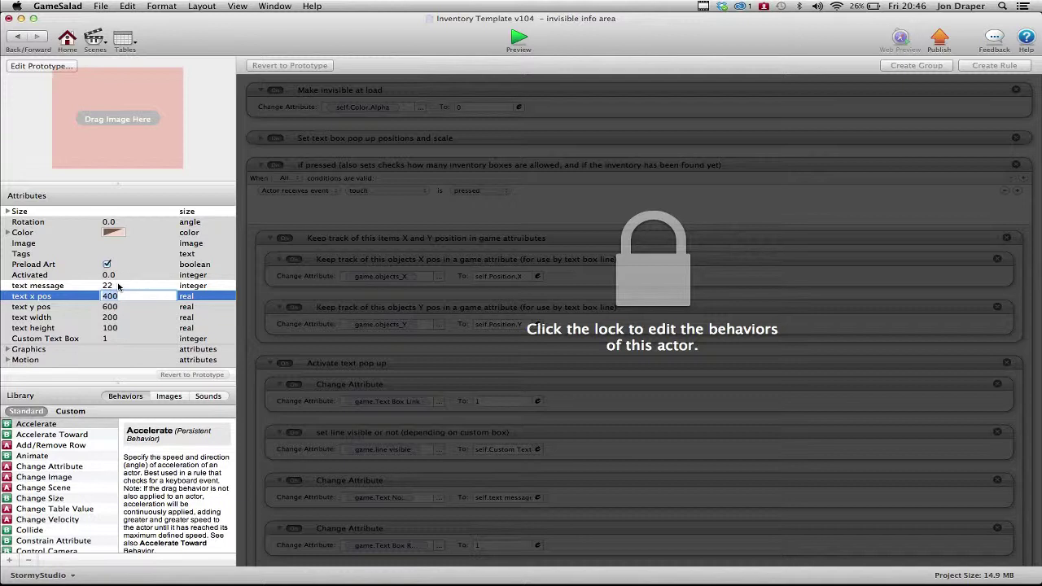
{"action": "left_click", "coordinate": [106, 337]}
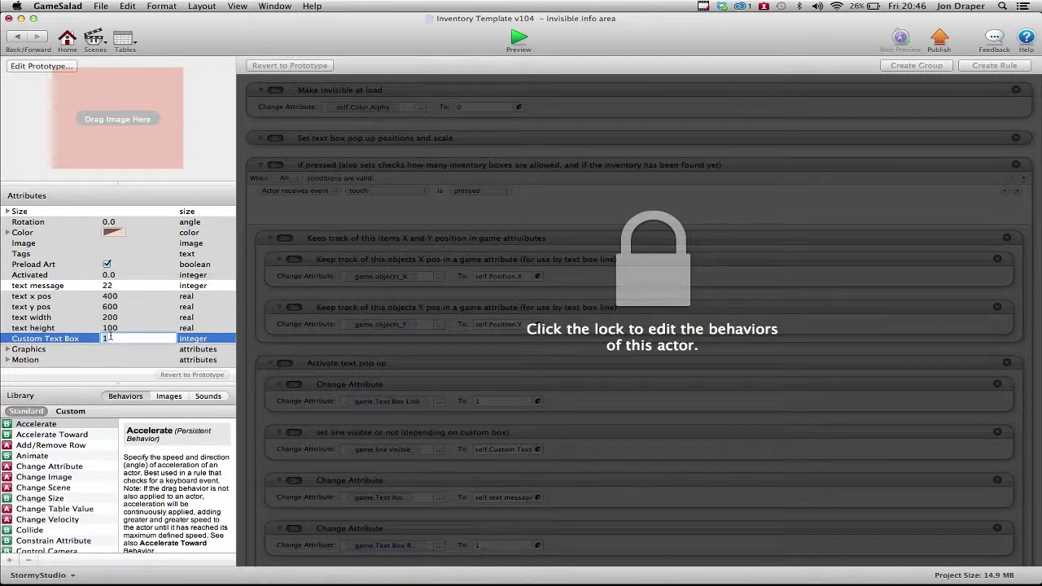
{"action": "left_click", "coordinate": [119, 327]}
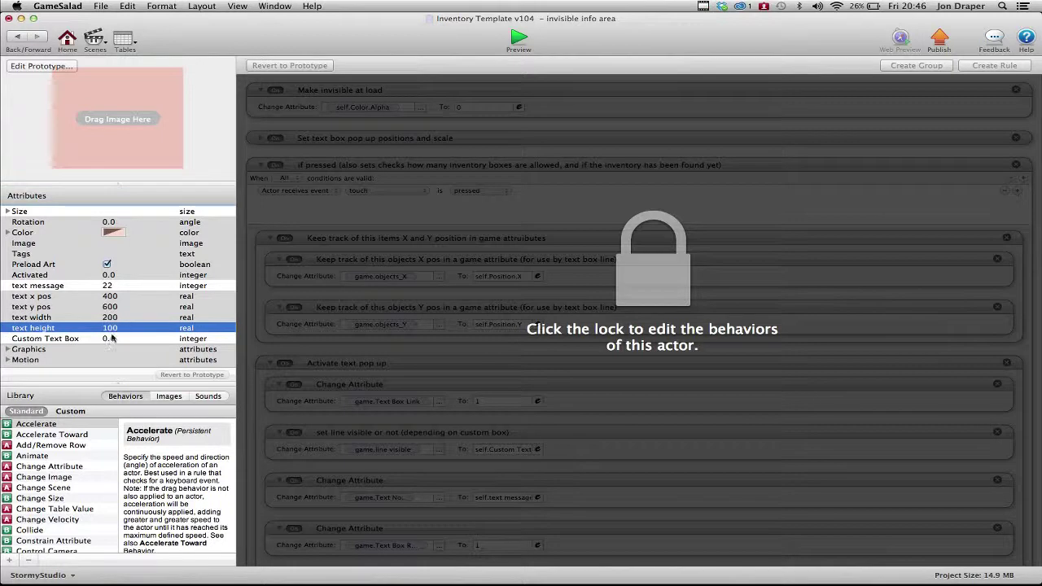
{"action": "left_click", "coordinate": [112, 338]}
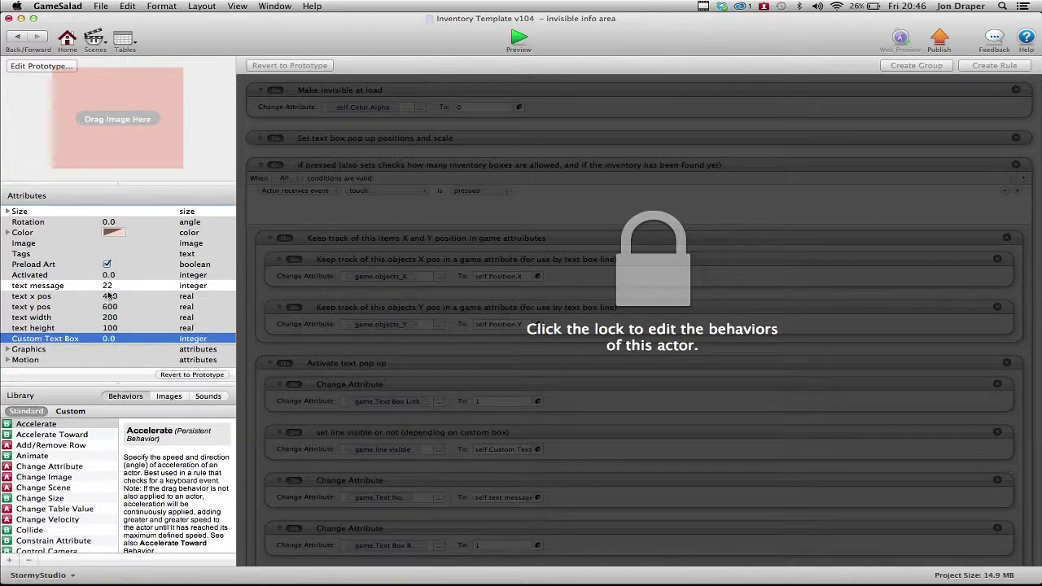
{"action": "left_click", "coordinate": [519, 36]}
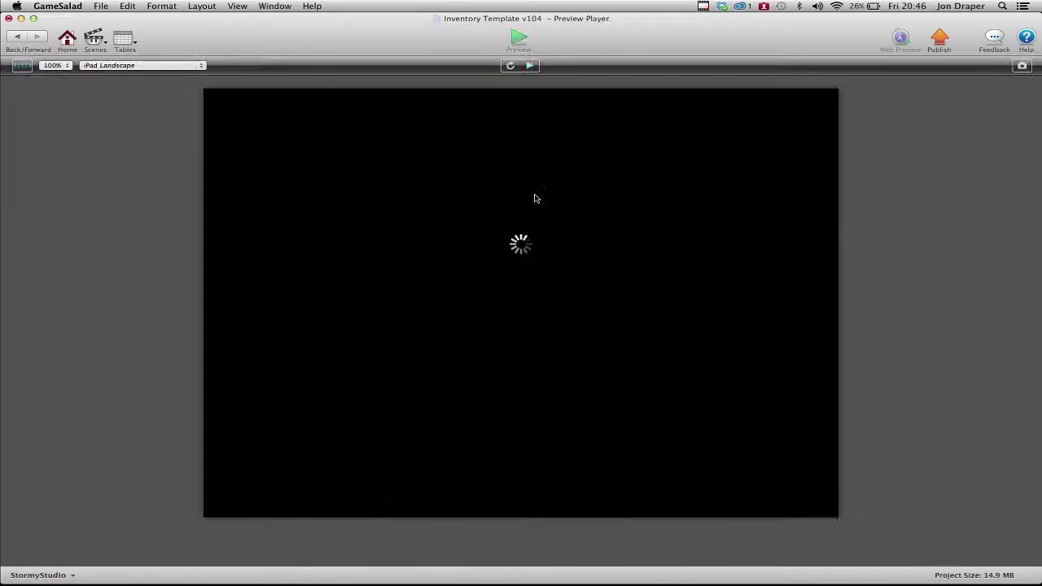
Start the game from the title screen to reach the Grassy hills scene
{"action": "left_click", "coordinate": [649, 323]}
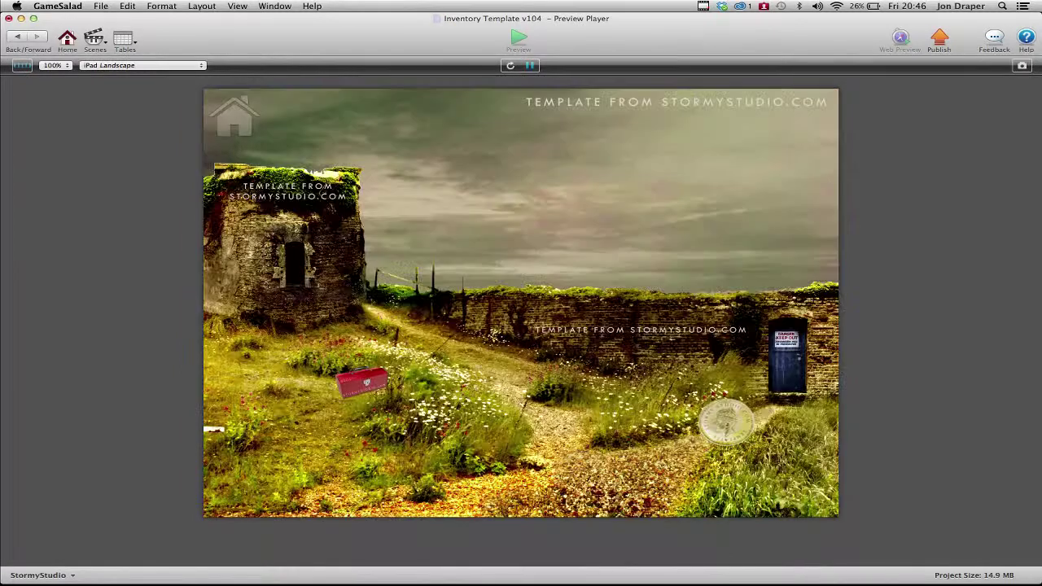